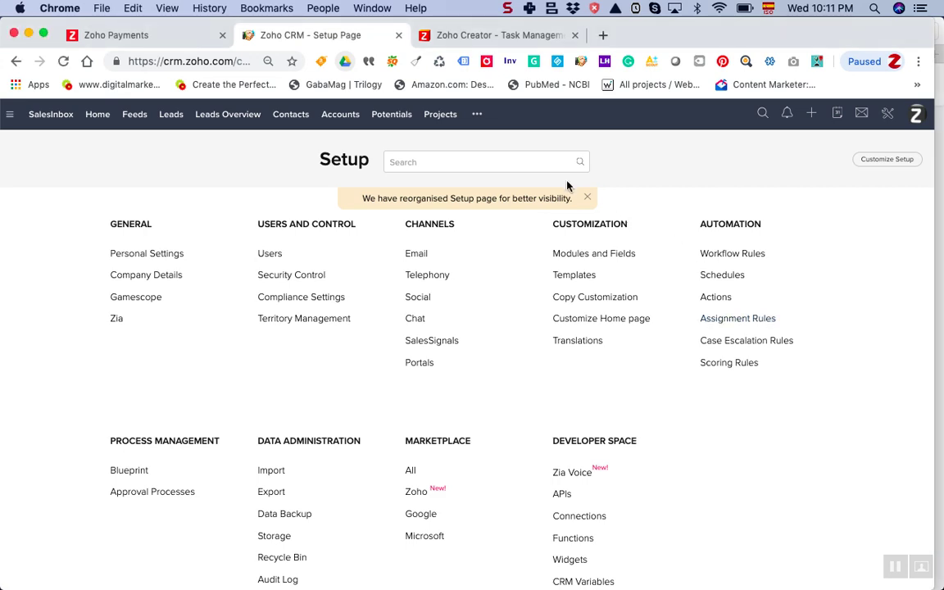
- Dismiss the setup reorganisation notice and go to the email Templates list under Customization
left_click(587, 199)
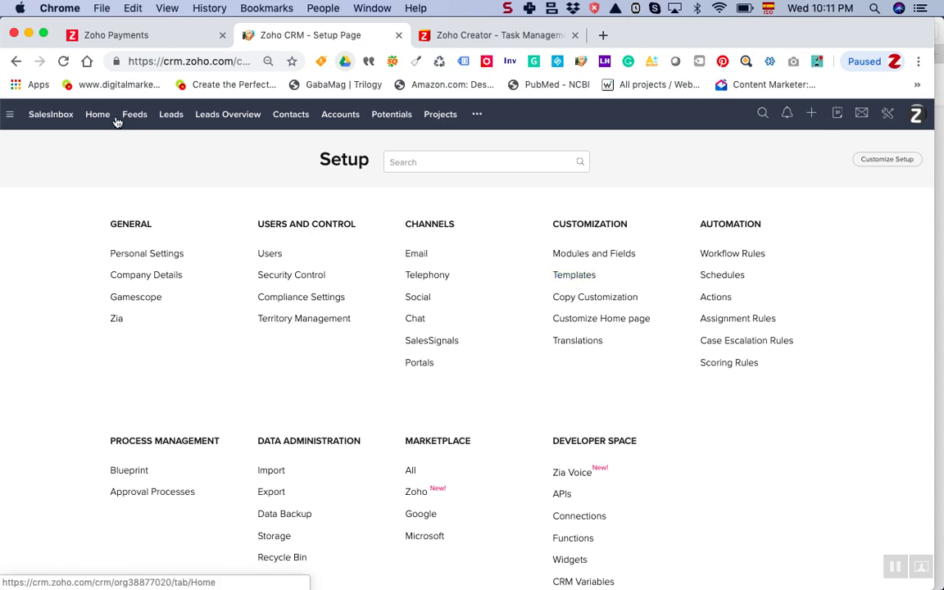
left_click(564, 280)
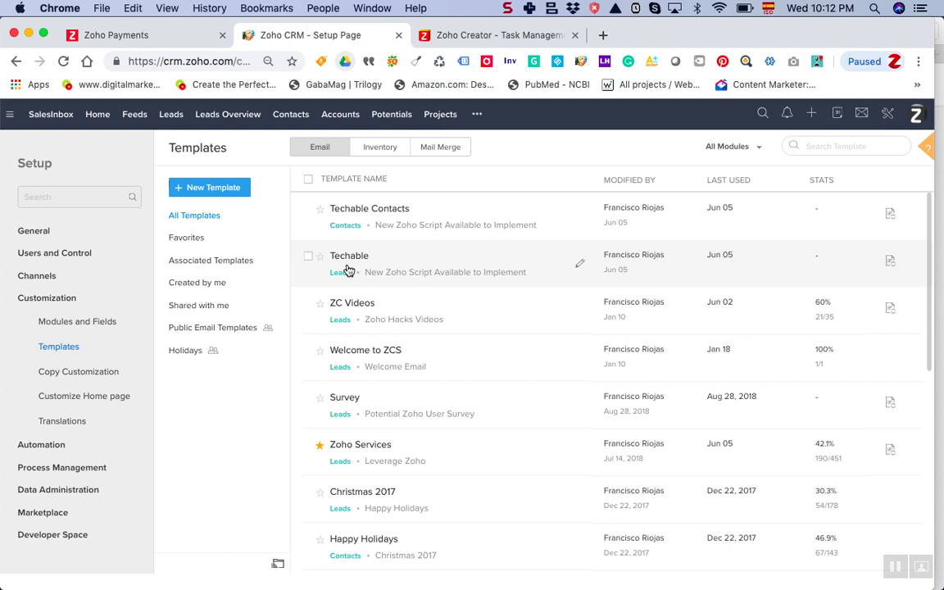
- Tick and untick the Techable template, then switch to the Leads module's Techable view
mouse_move(589, 273)
left_click(308, 257)
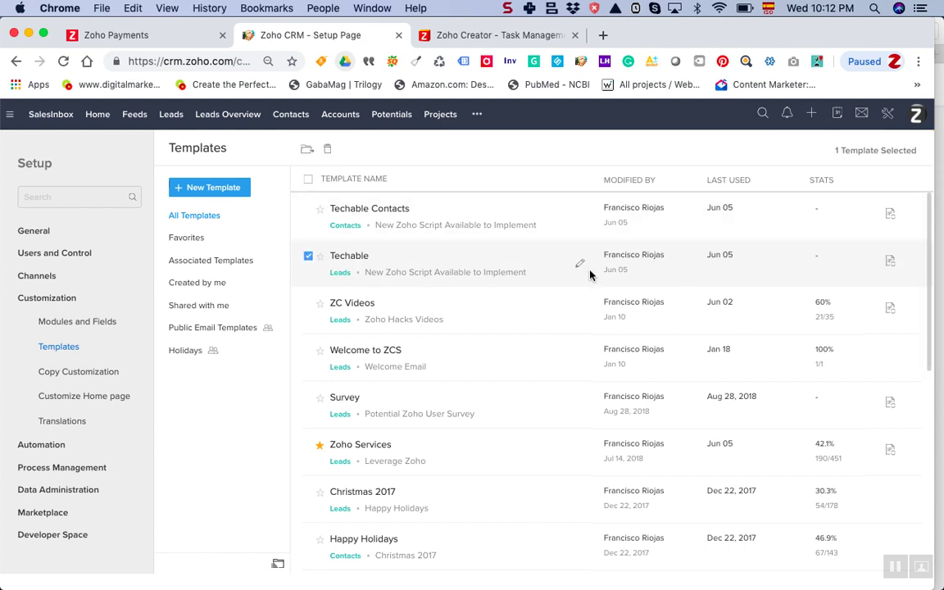
left_click(308, 256)
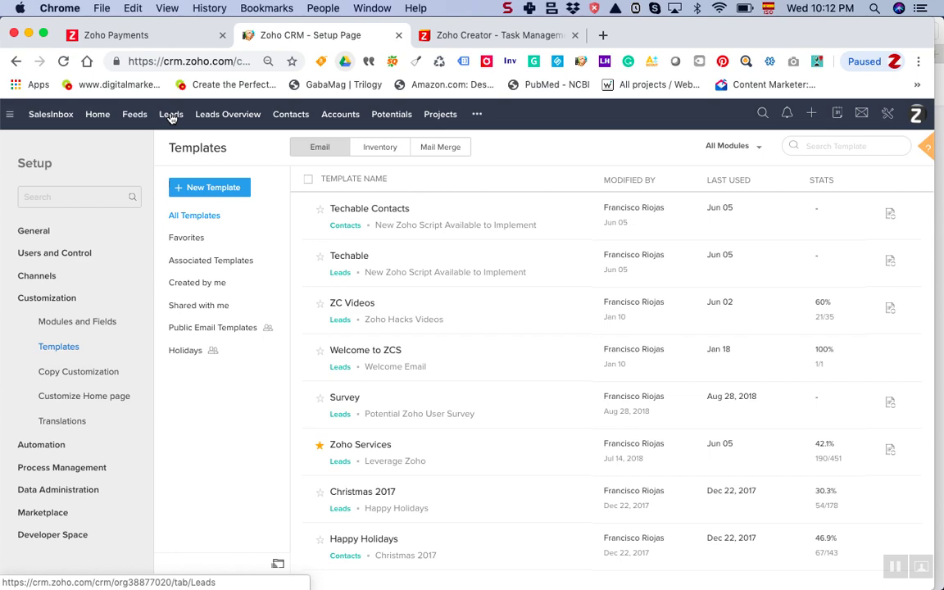
left_click(170, 117)
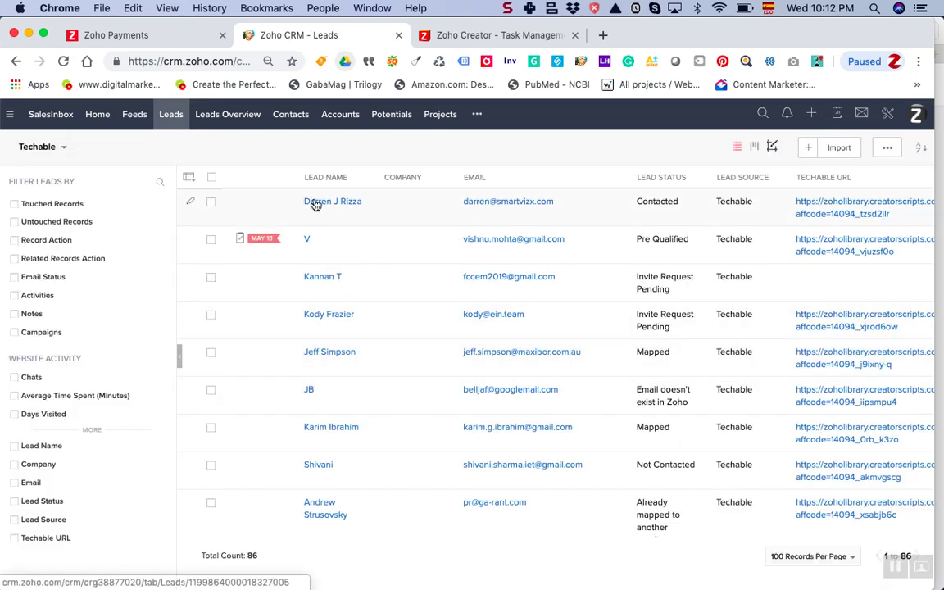
- Start an email to the first lead with the Techable template applied and review its content
left_click(316, 204)
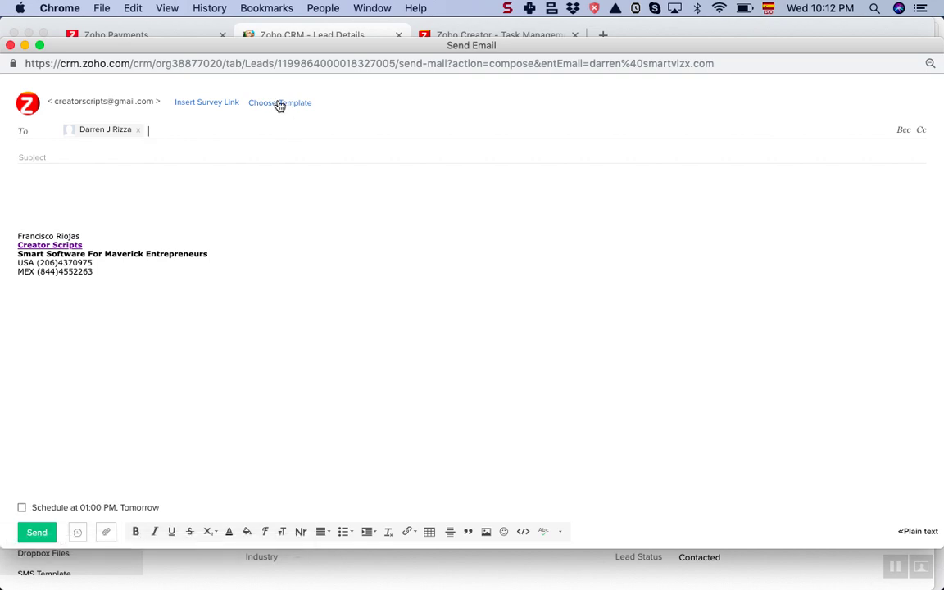
left_click(279, 104)
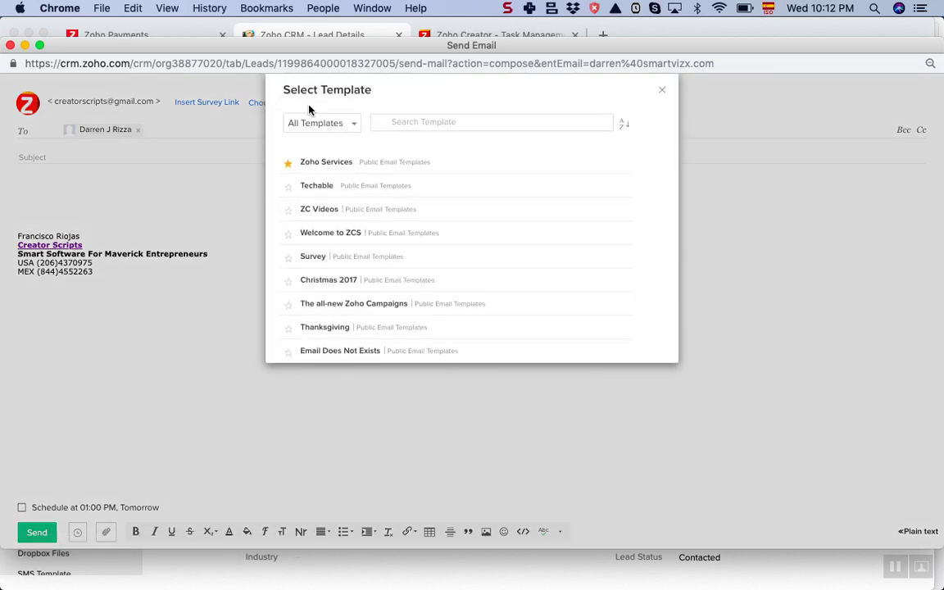
left_click(312, 187)
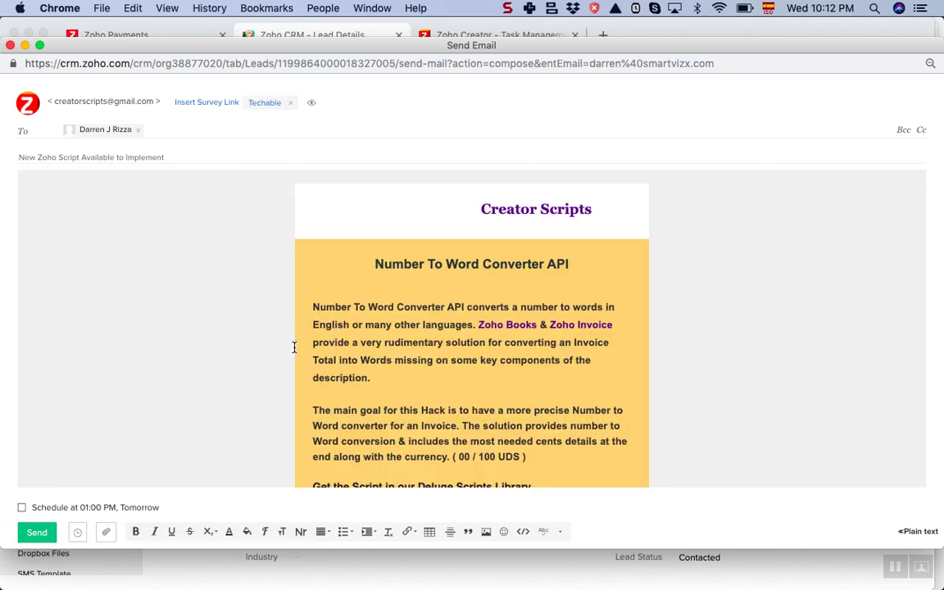
scroll(311, 361, "down", 10)
scroll(311, 364, "up", 10)
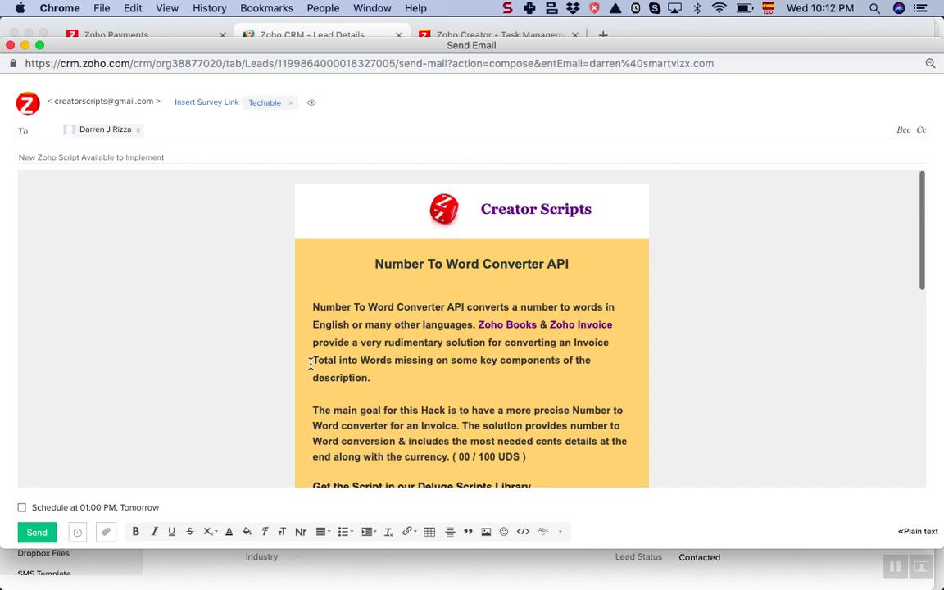
scroll(311, 364, "down", 2)
scroll(310, 363, "down", 10)
scroll(311, 364, "up", 12)
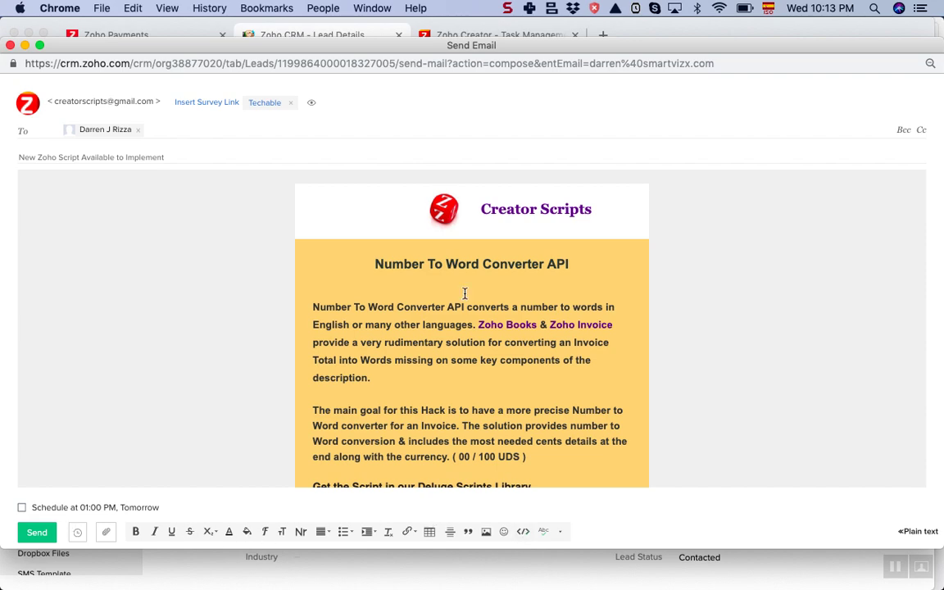
scroll(464, 292, "down", 10)
scroll(464, 295, "up", 10)
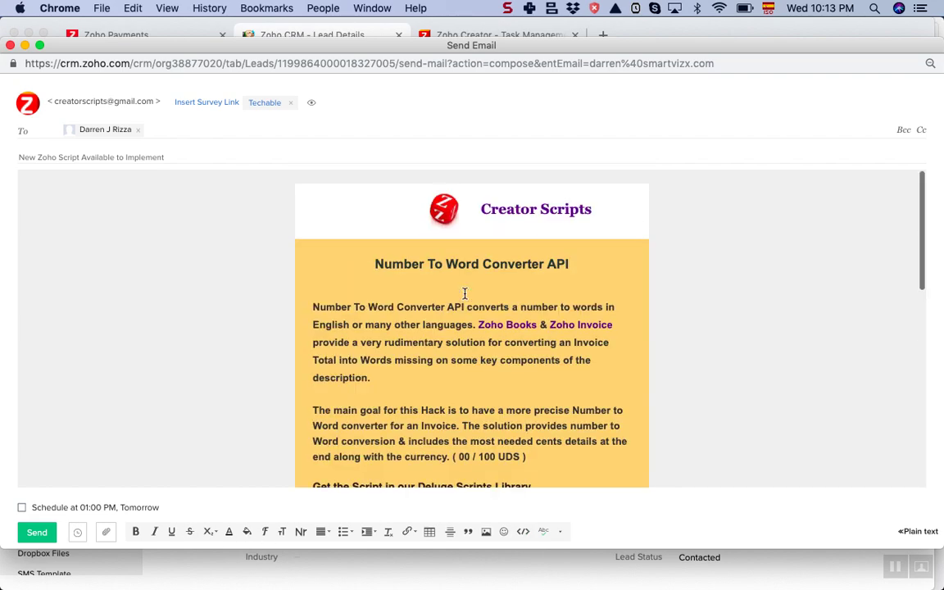
- Copy the Techable email's entire HTML source, then cancel and close the draft unsent
left_click(523, 532)
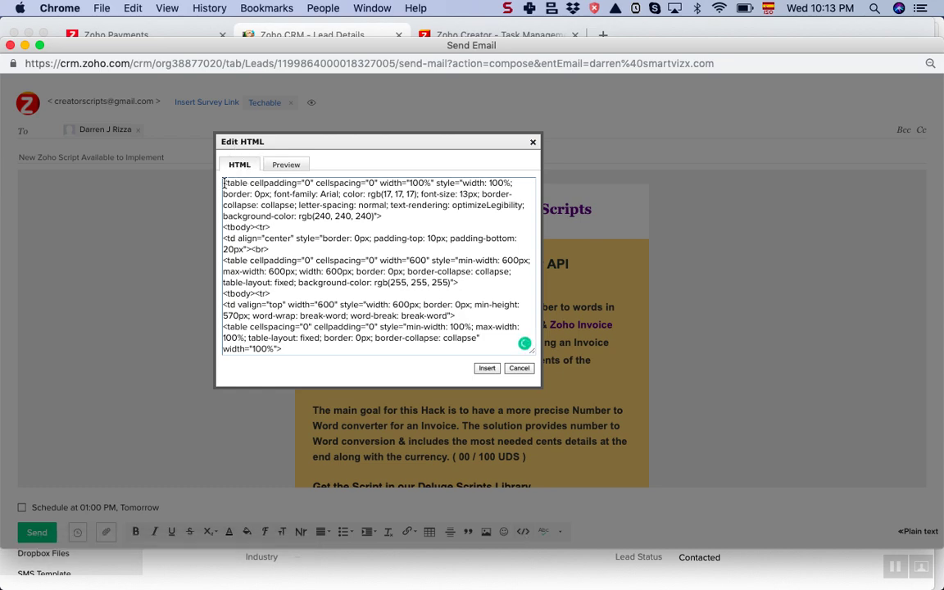
left_click_drag(222, 182, 391, 419)
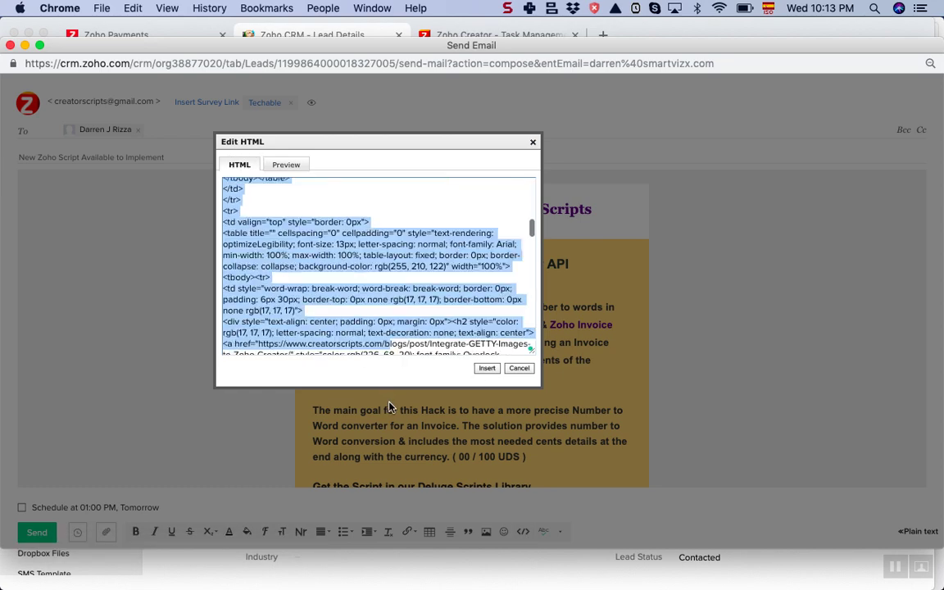
left_click_drag(390, 418, 395, 421)
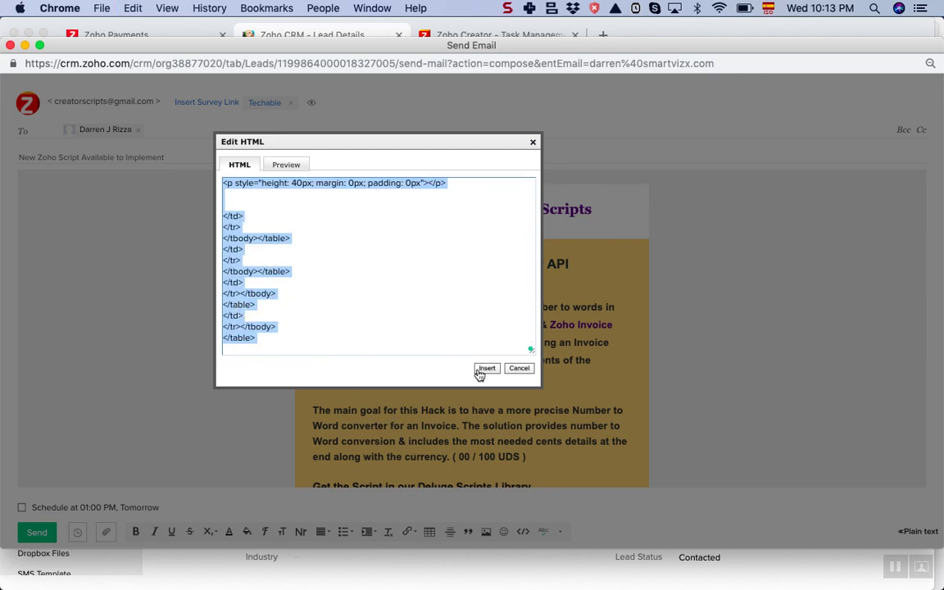
left_click(519, 369)
scroll(186, 222, "down", 5)
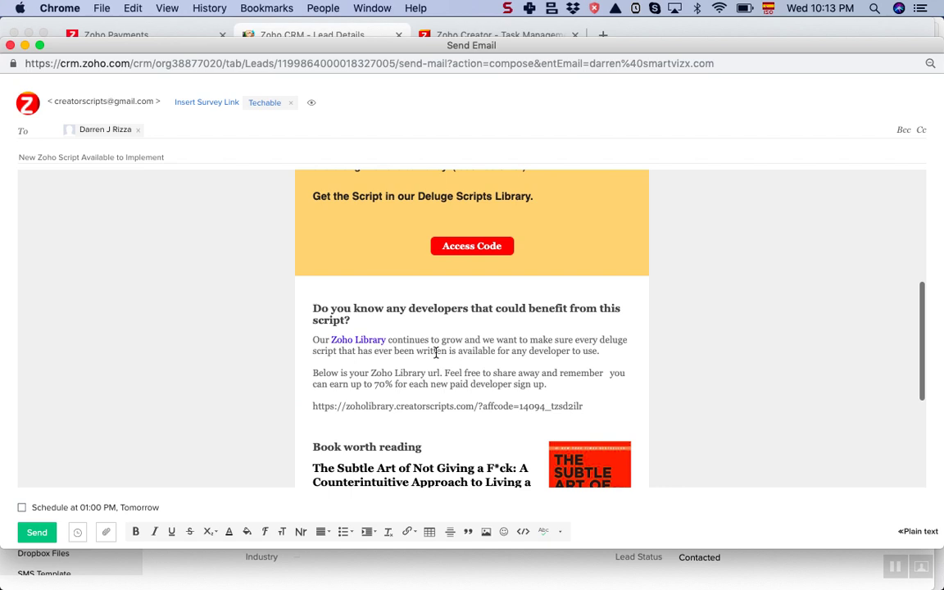
left_click(11, 45)
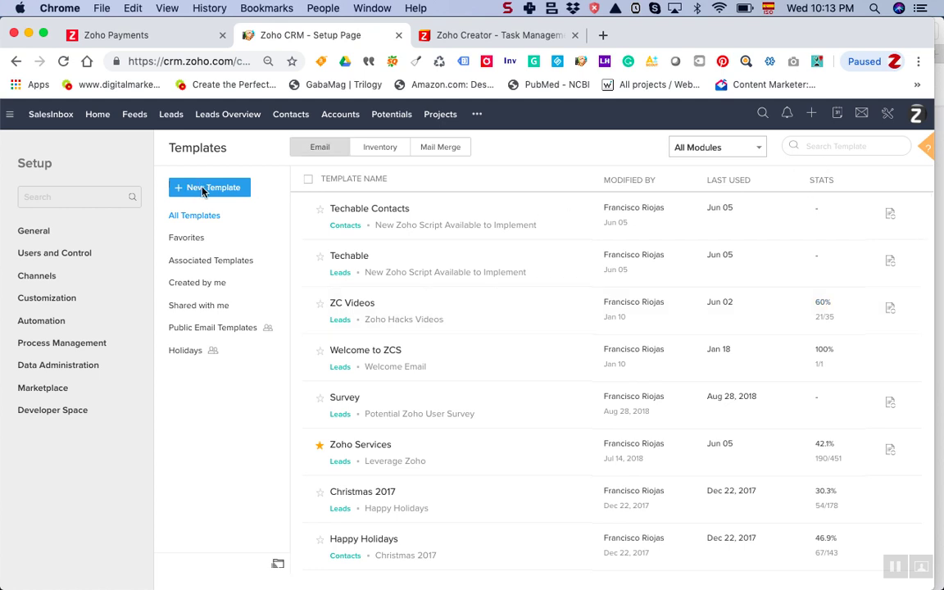
- Create a new email template for the Contacts module and continue to the Template Gallery
left_click(201, 189)
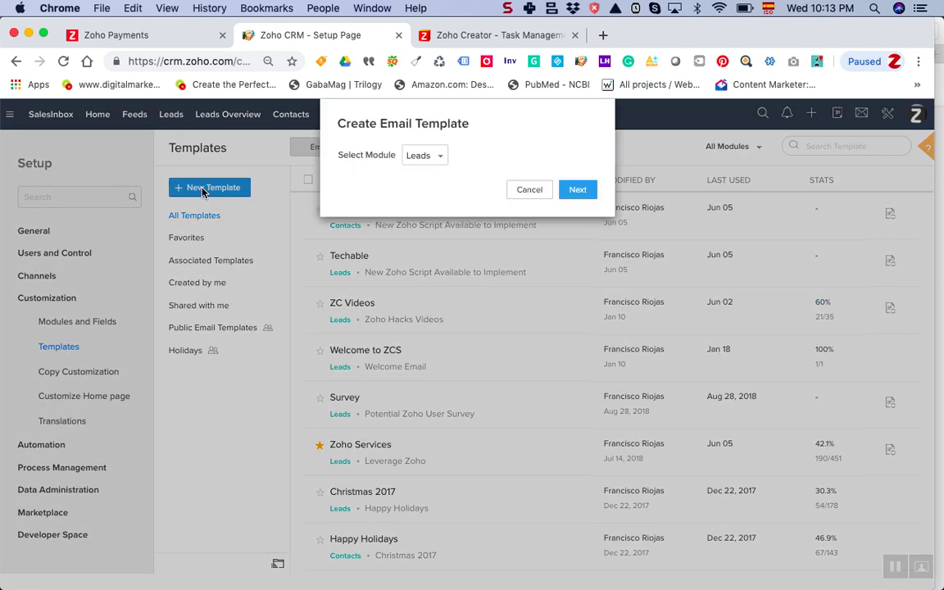
left_click(436, 157)
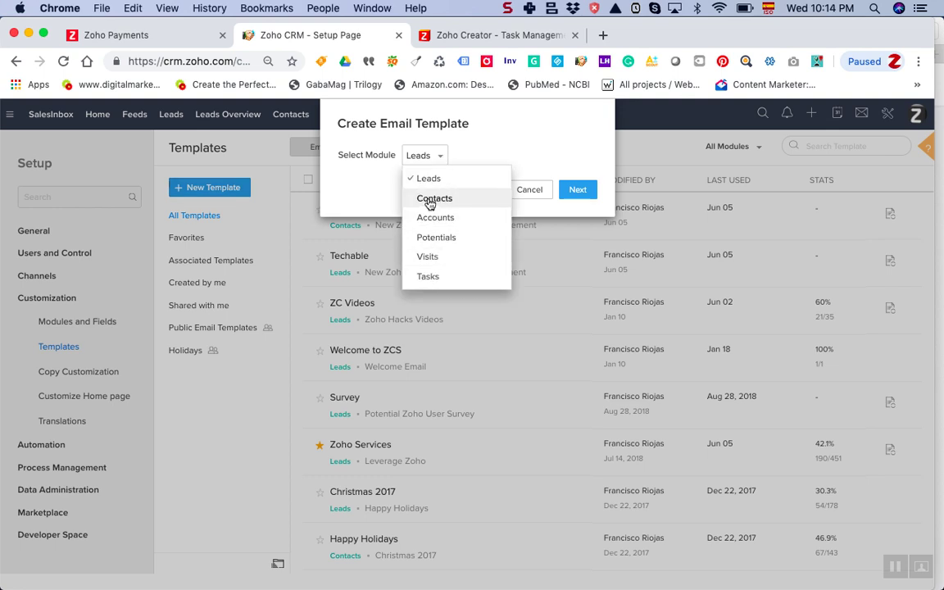
left_click(430, 199)
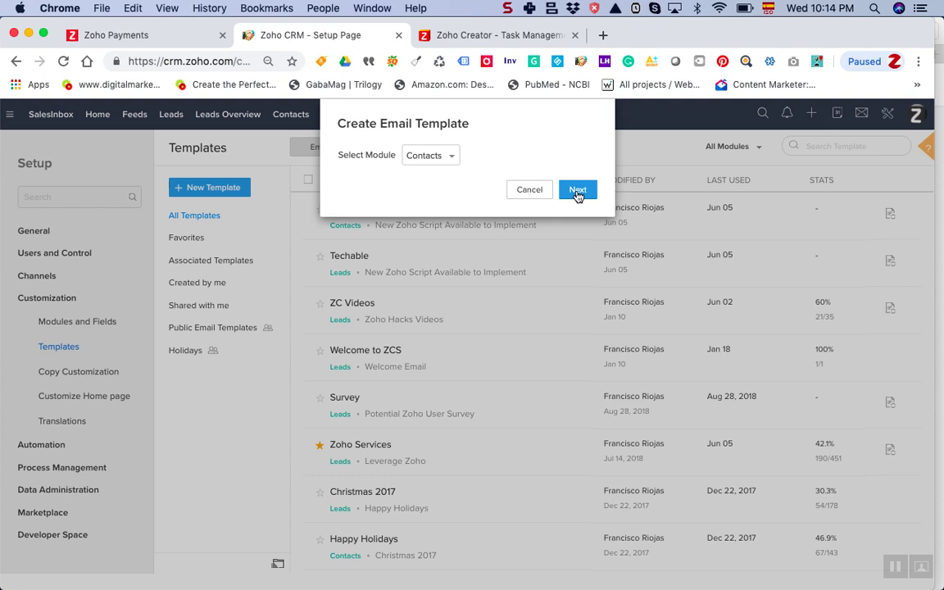
left_click(577, 191)
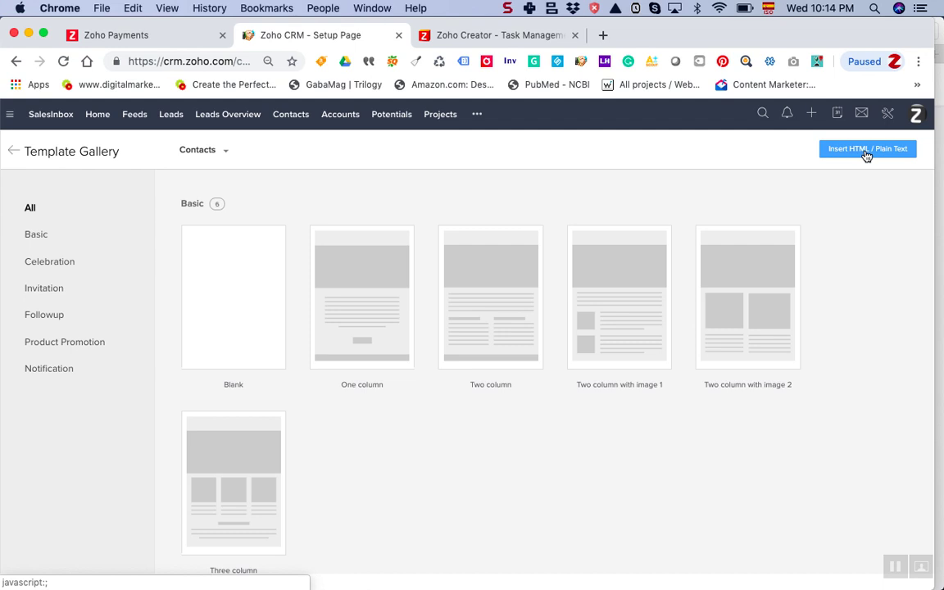
- Start a blank HTML / plain-text template named 'Generic Name'
left_click(865, 152)
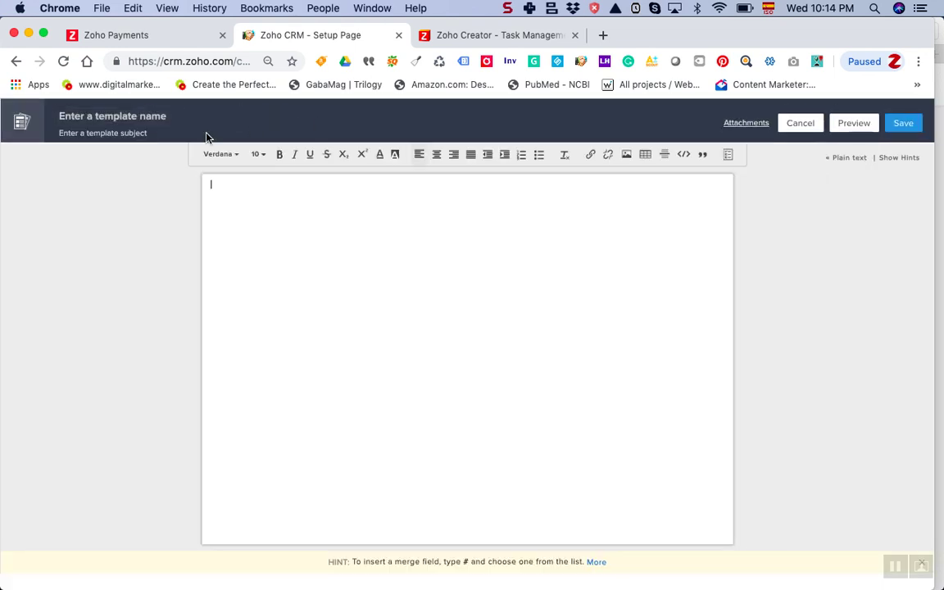
left_click(104, 115)
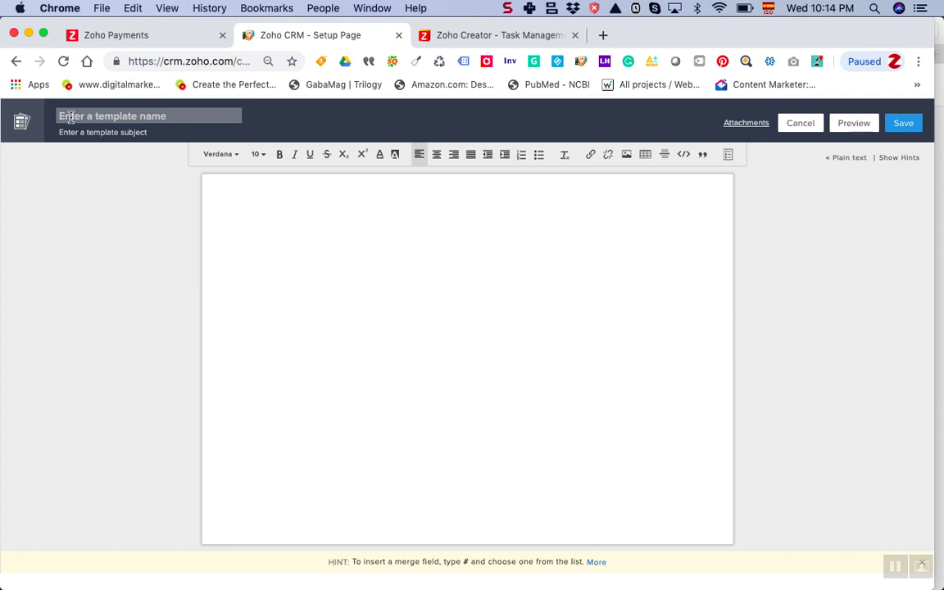
type("Generic Name")
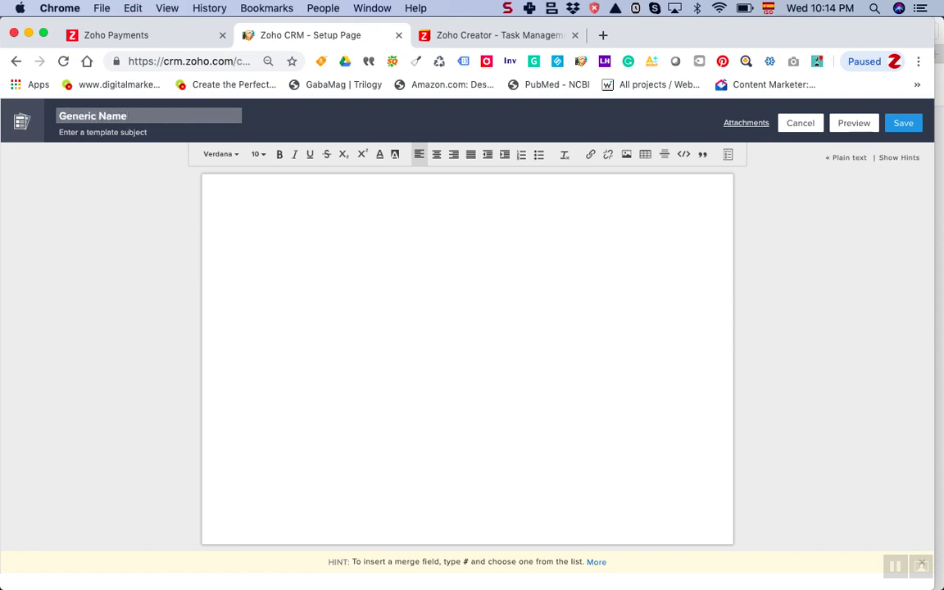
- Enter the subject line beginning 'Make sure that' and trim its extra trailing characters
left_click(86, 133)
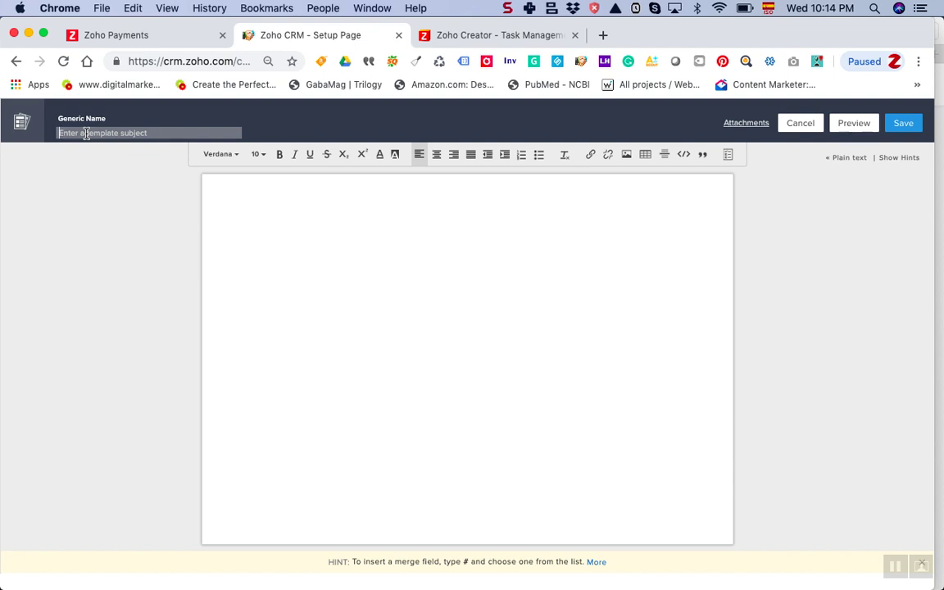
type("Make sure that")
type("ng")
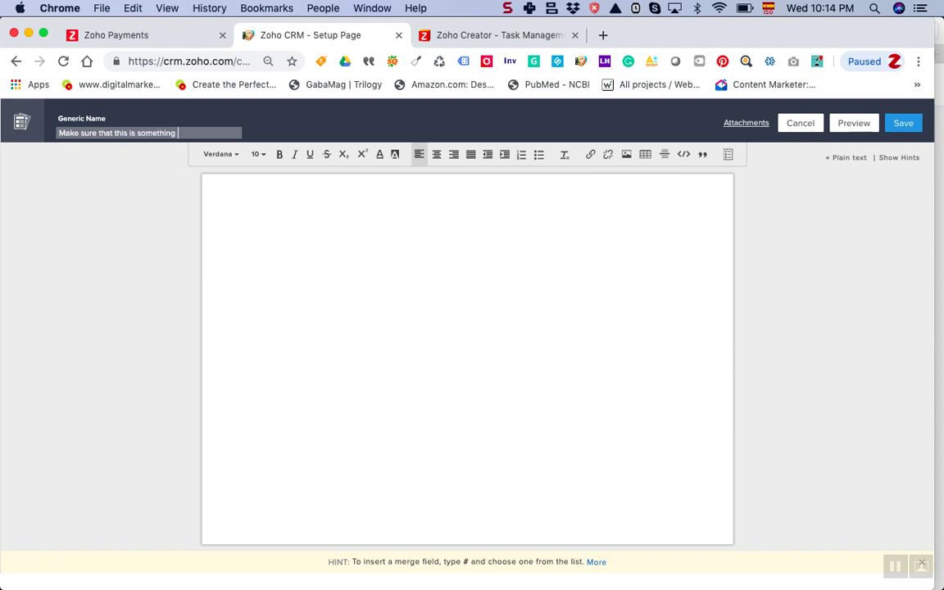
type(" tha")
type(" sub")
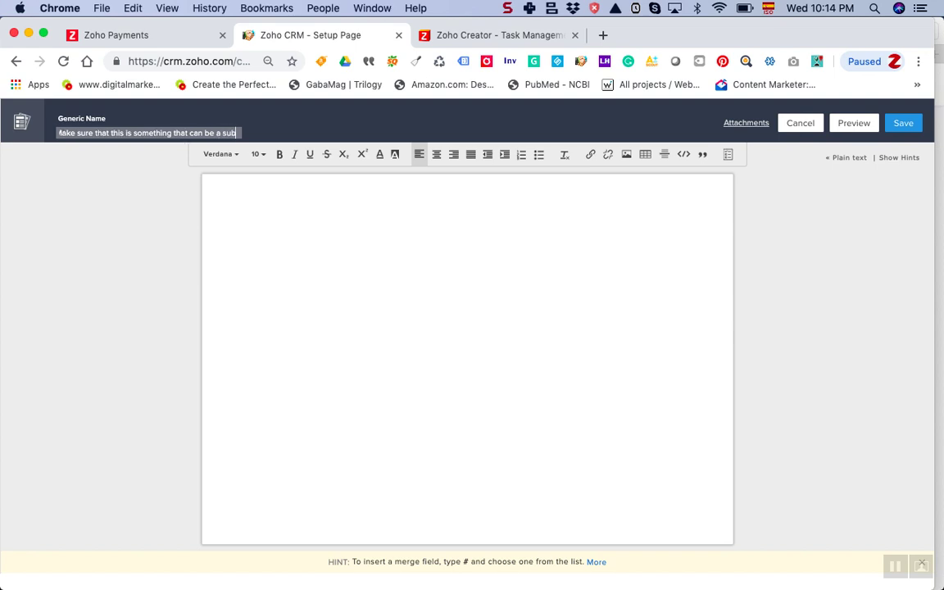
type("ject line")
key("BackSpace")
key("BackSpace")
key("BackSpace")
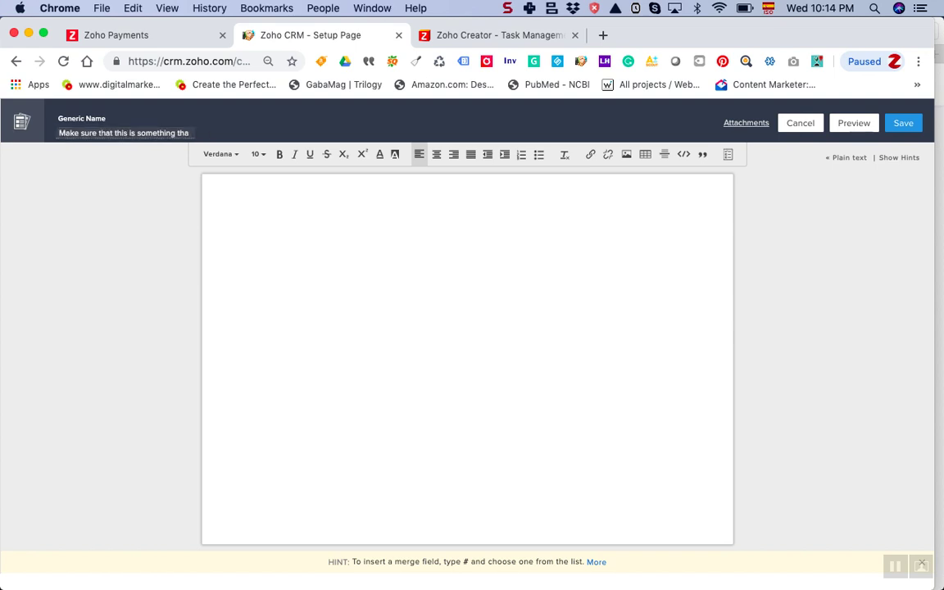
key("BackSpace")
key("BackSpace")
key("BackSpace")
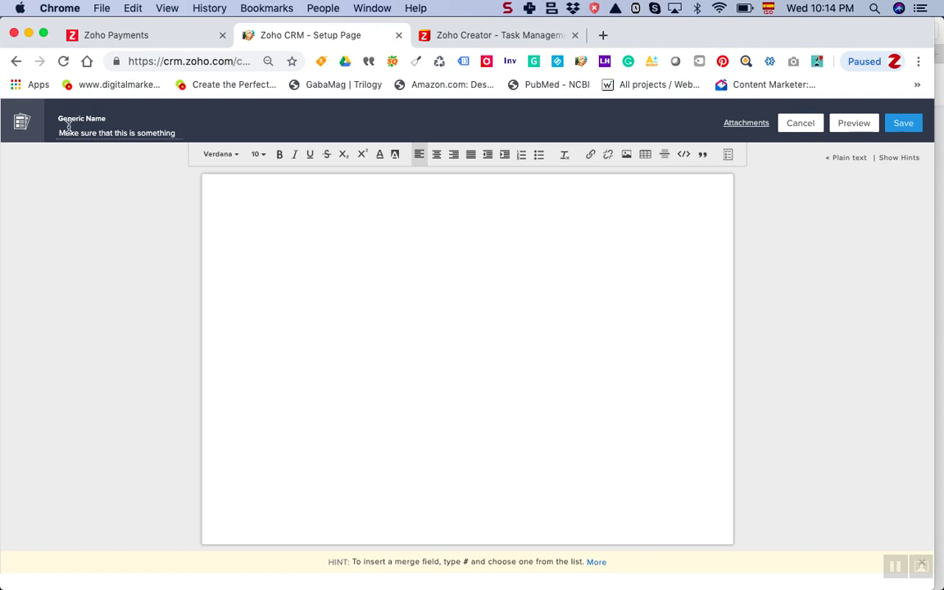
left_click_drag(57, 132, 263, 137)
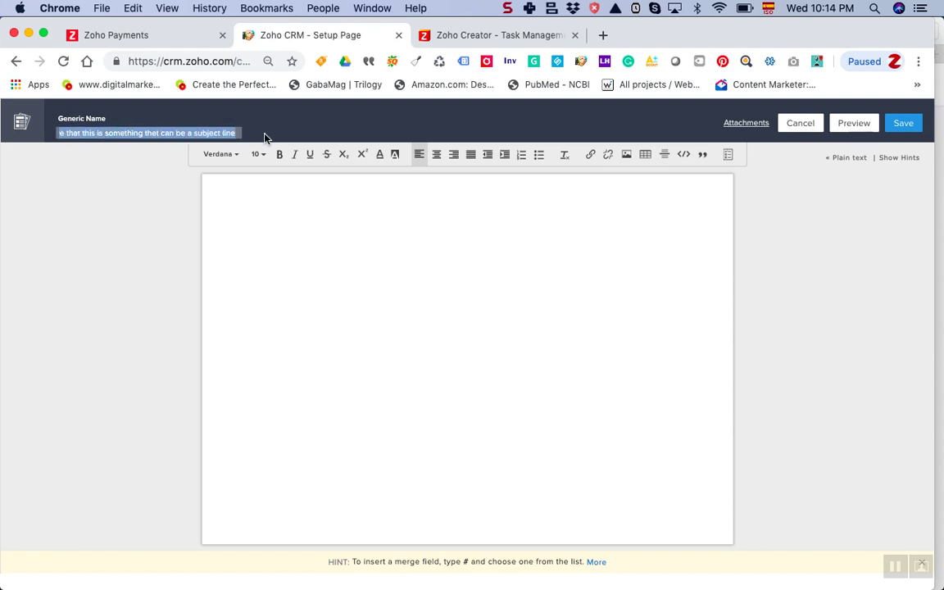
left_click(61, 134)
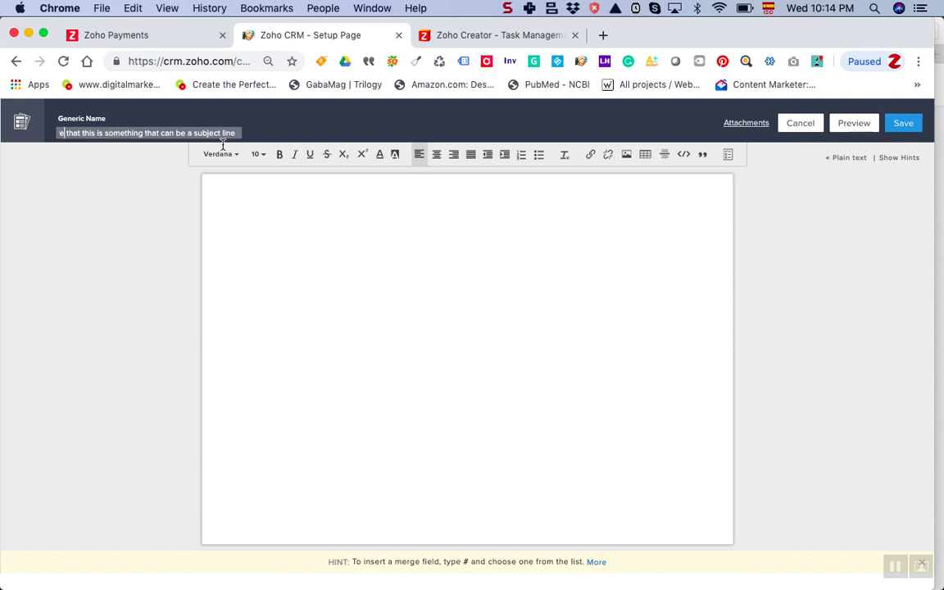
left_click(280, 224)
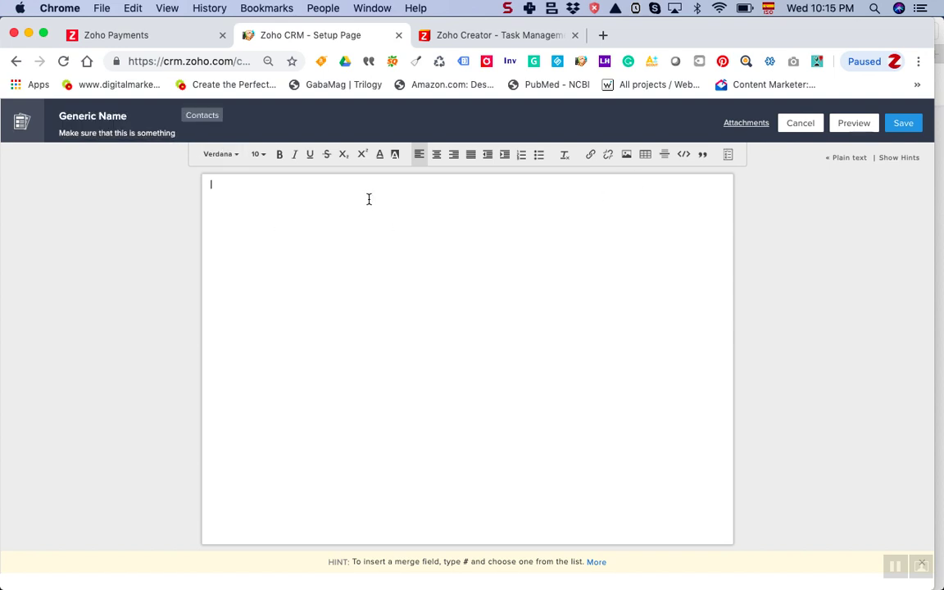
- Replace the placeholder body HTML with the copied Techable HTML and insert it
left_click(685, 157)
left_click_drag(325, 225, 260, 223)
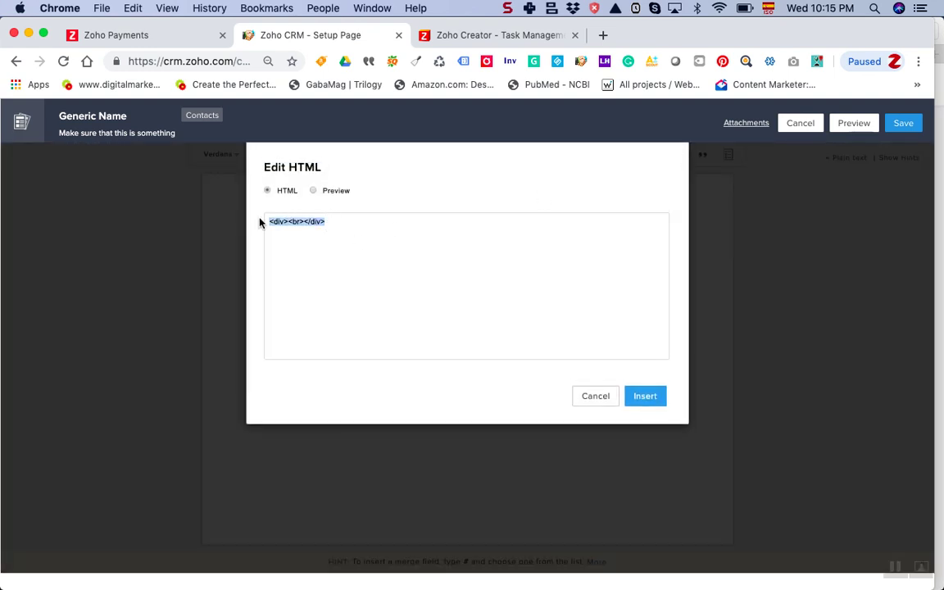
key("super+v")
scroll(286, 238, "up", 5)
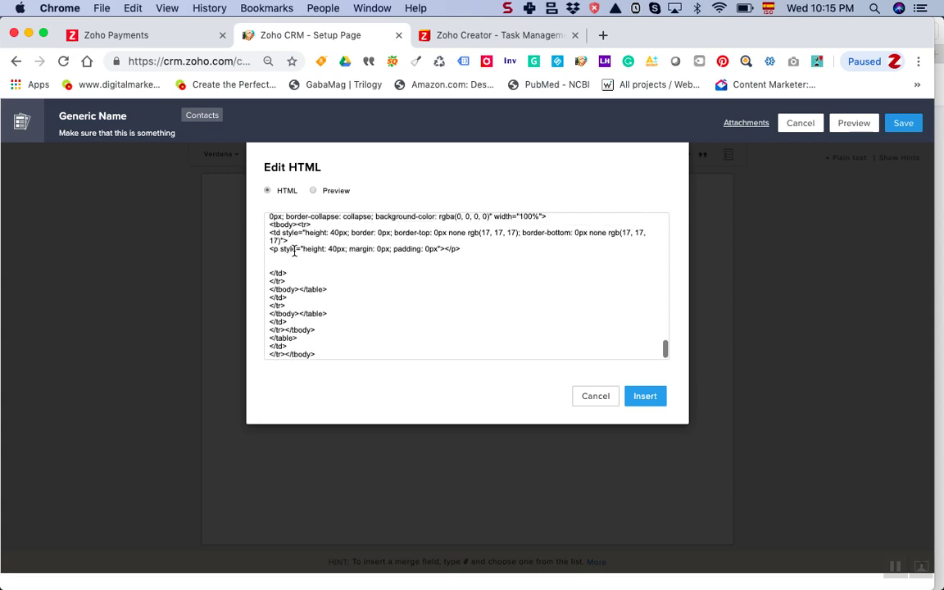
scroll(288, 245, "up", 5)
scroll(293, 251, "up", 5)
scroll(294, 251, "up", 5)
scroll(295, 254, "up", 3)
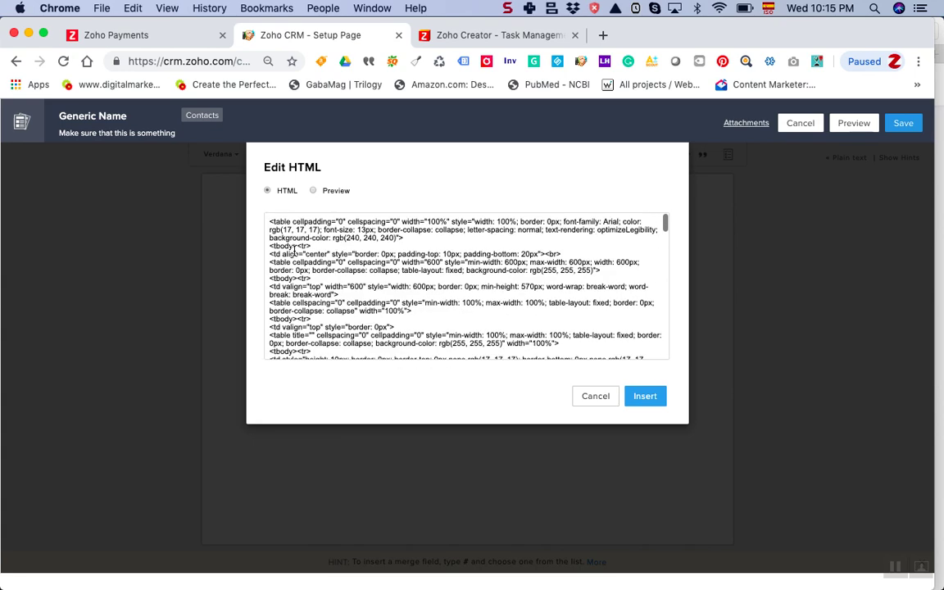
left_click(651, 402)
scroll(467, 365, "down", 5)
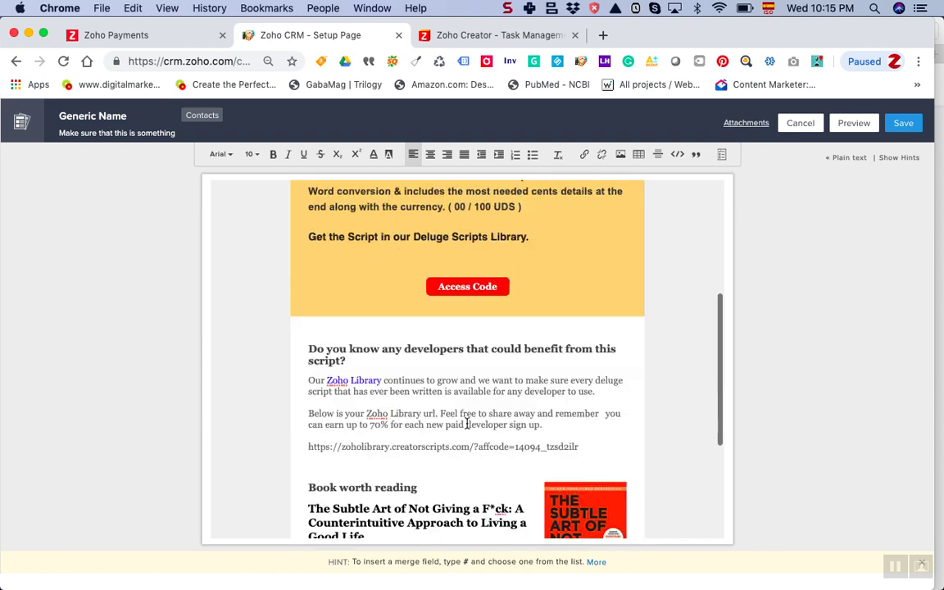
scroll(468, 424, "down", 5)
scroll(467, 424, "down", 2)
scroll(468, 423, "up", 10)
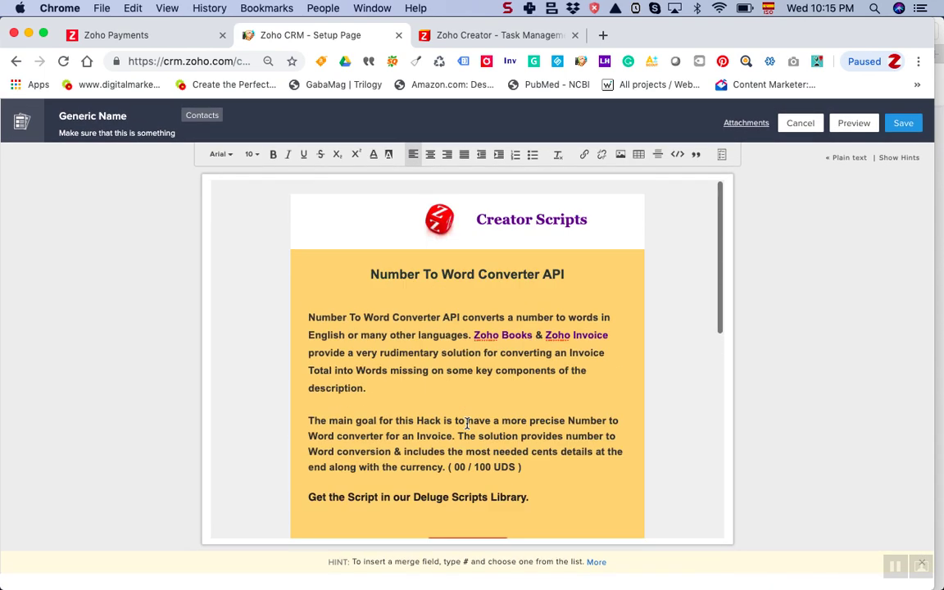